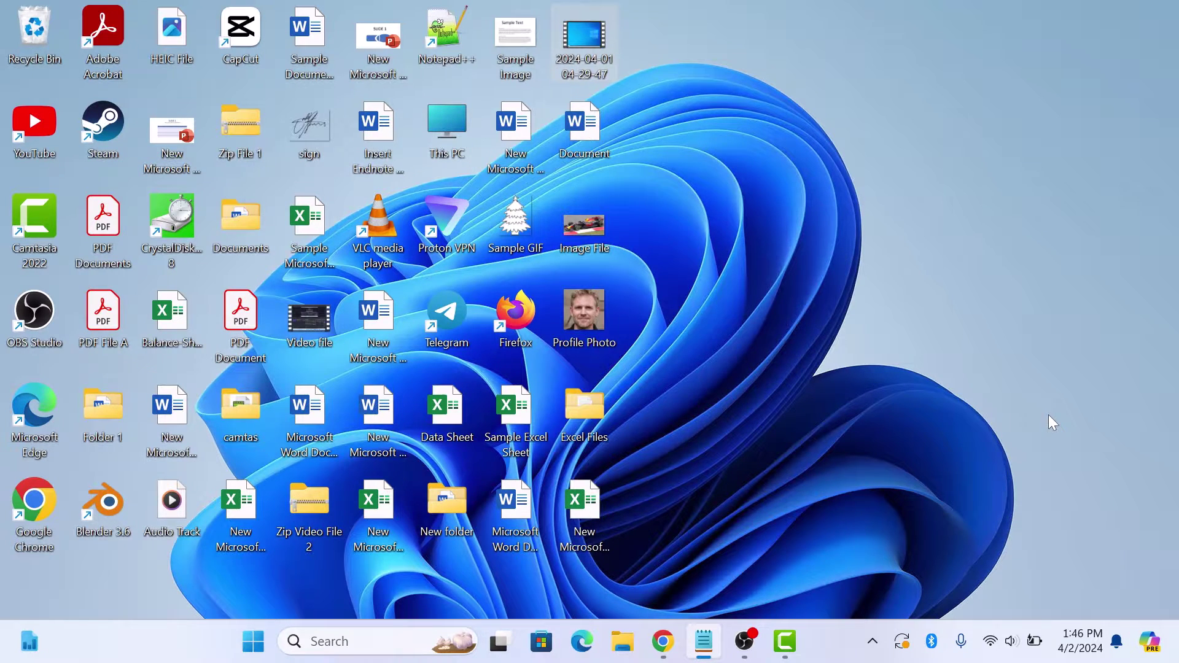
Bring up the spreadsheet and open the Data validation panel for the cell beside Pick Appointment Date
{"action": "left_click", "coordinate": [664, 642]}
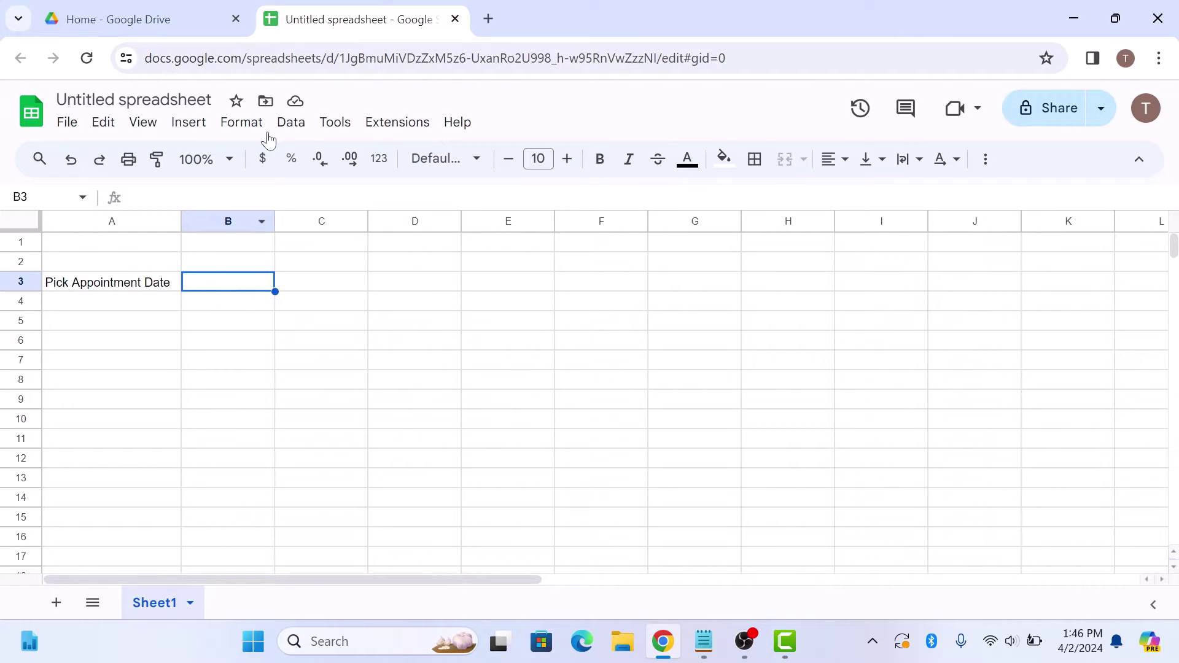
{"action": "left_click", "coordinate": [294, 127]}
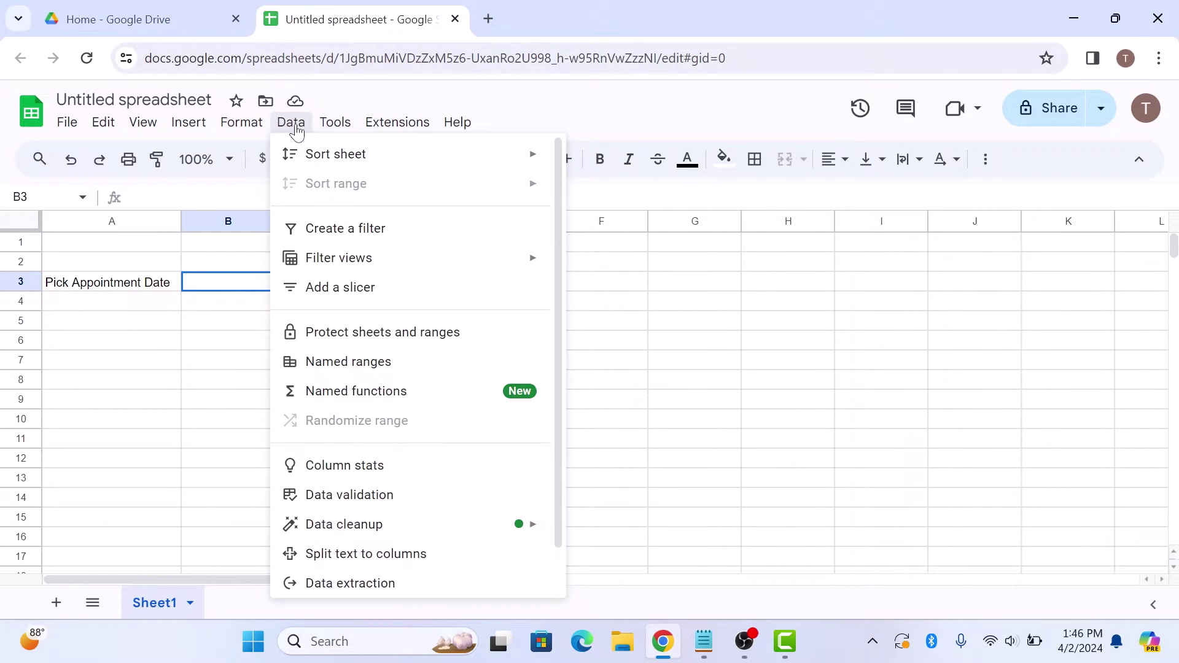
{"action": "left_click", "coordinate": [390, 495]}
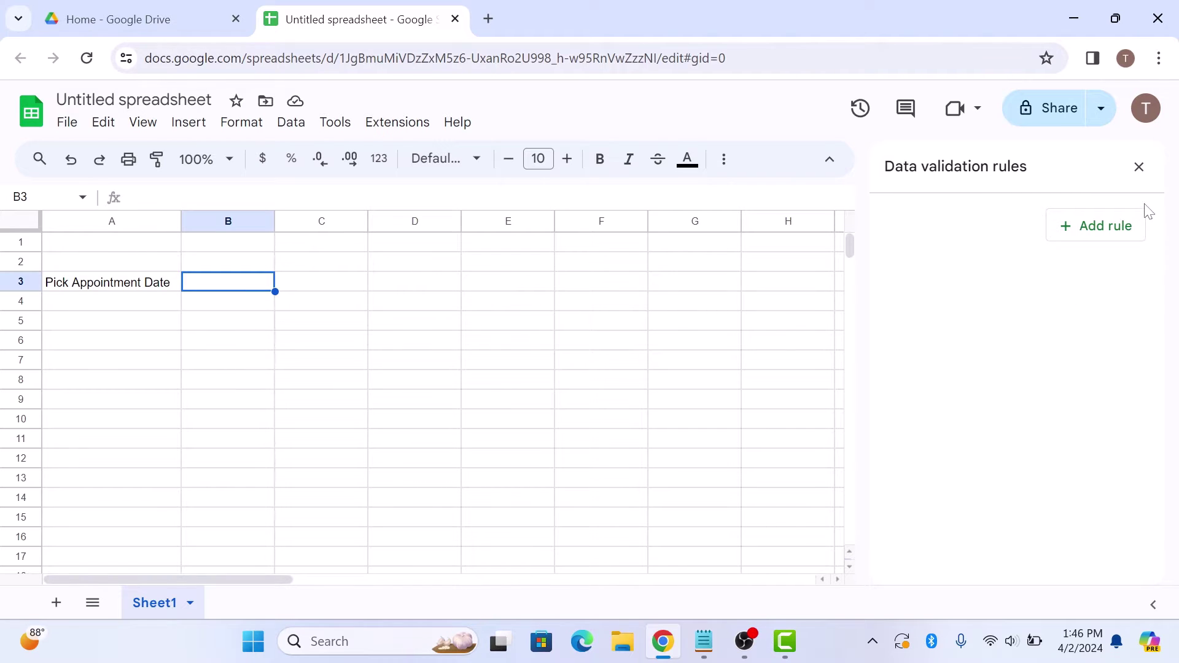
Add a rule on B3 with criteria 'Is valid date' that rejects invalid input, and save it
{"action": "left_click", "coordinate": [1110, 237]}
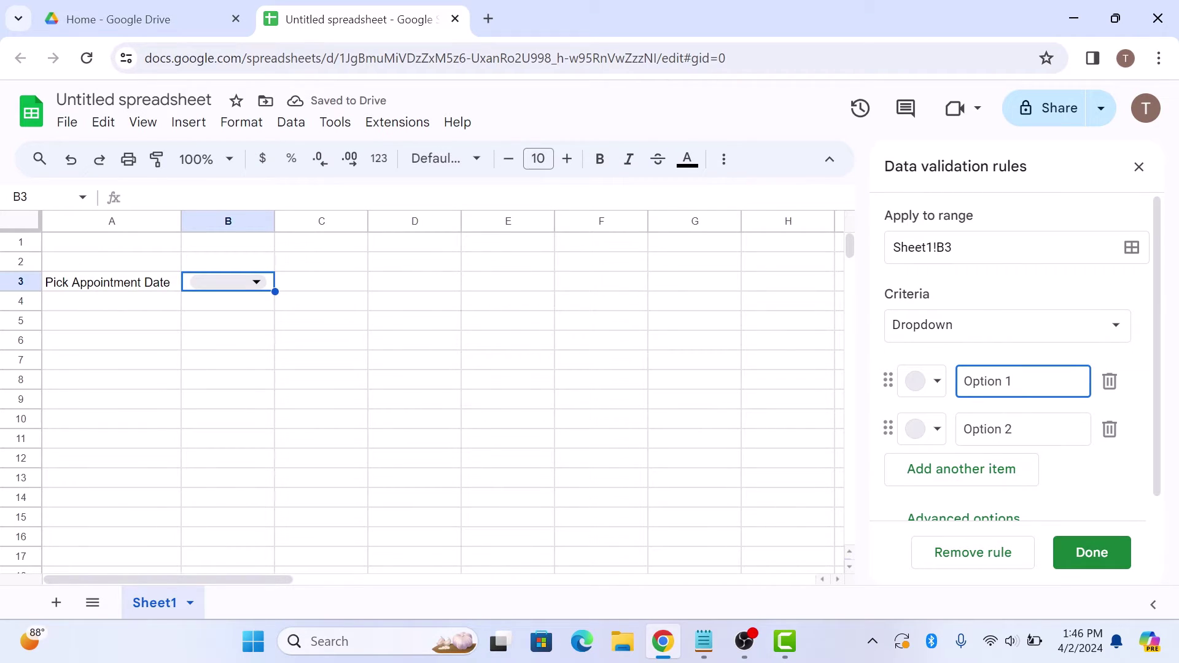
{"action": "left_click", "coordinate": [1059, 327]}
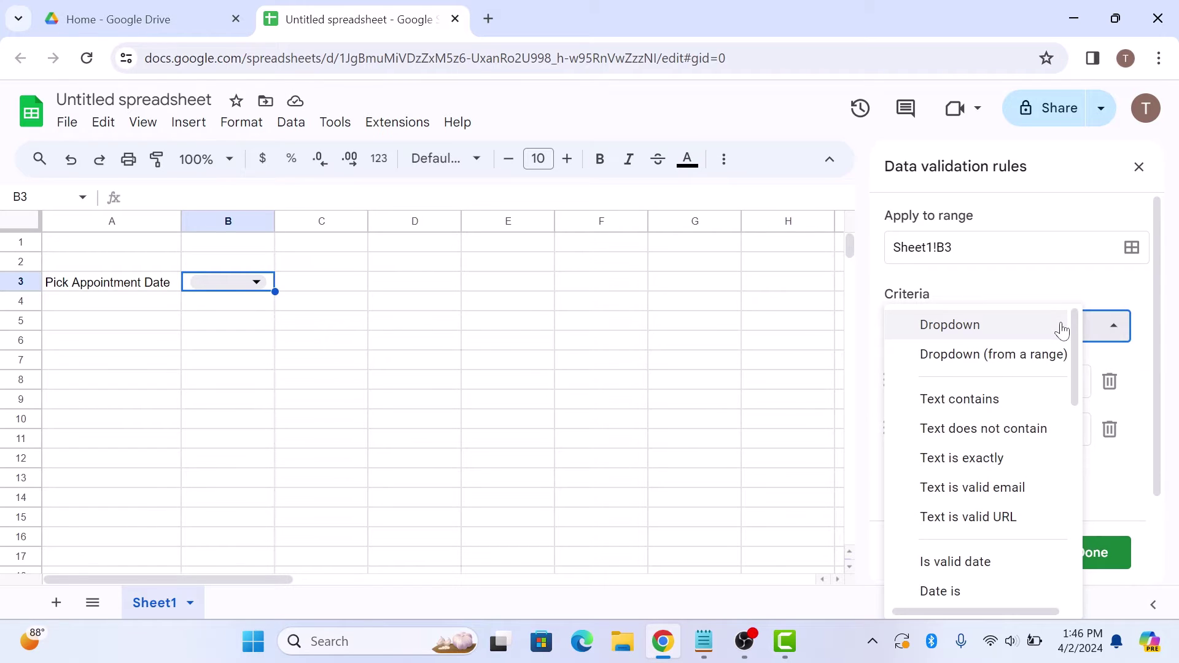
{"action": "left_click", "coordinate": [973, 564]}
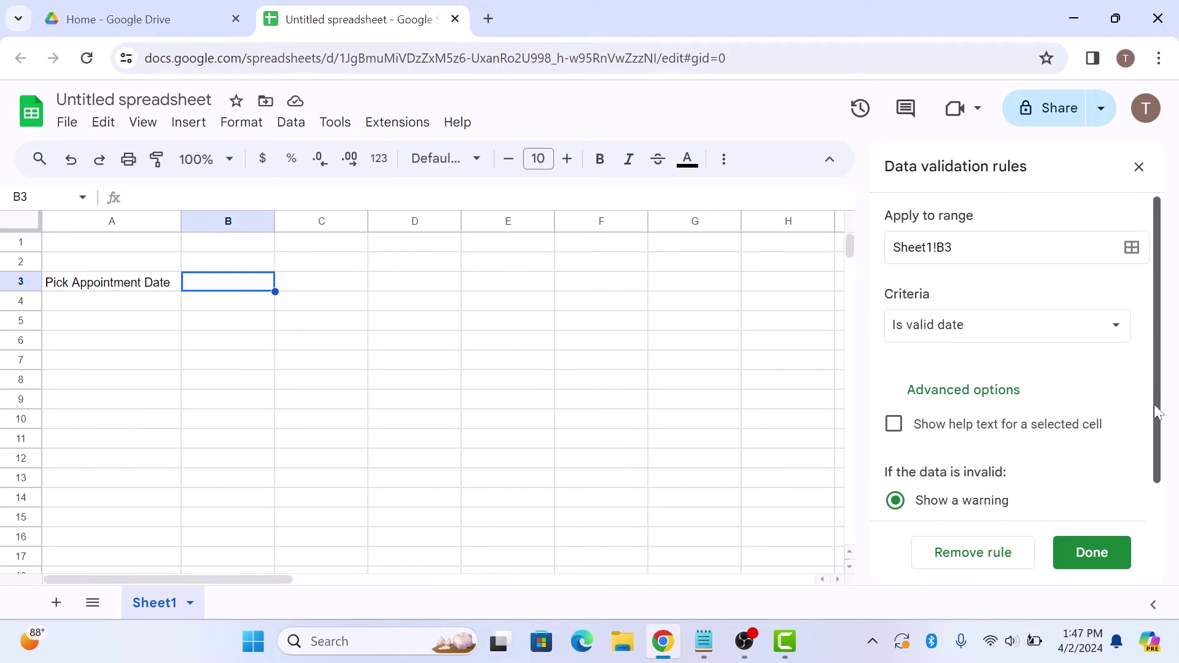
{"action": "left_click_drag", "start_coordinate": [1158, 426], "coordinate": [1158, 462]}
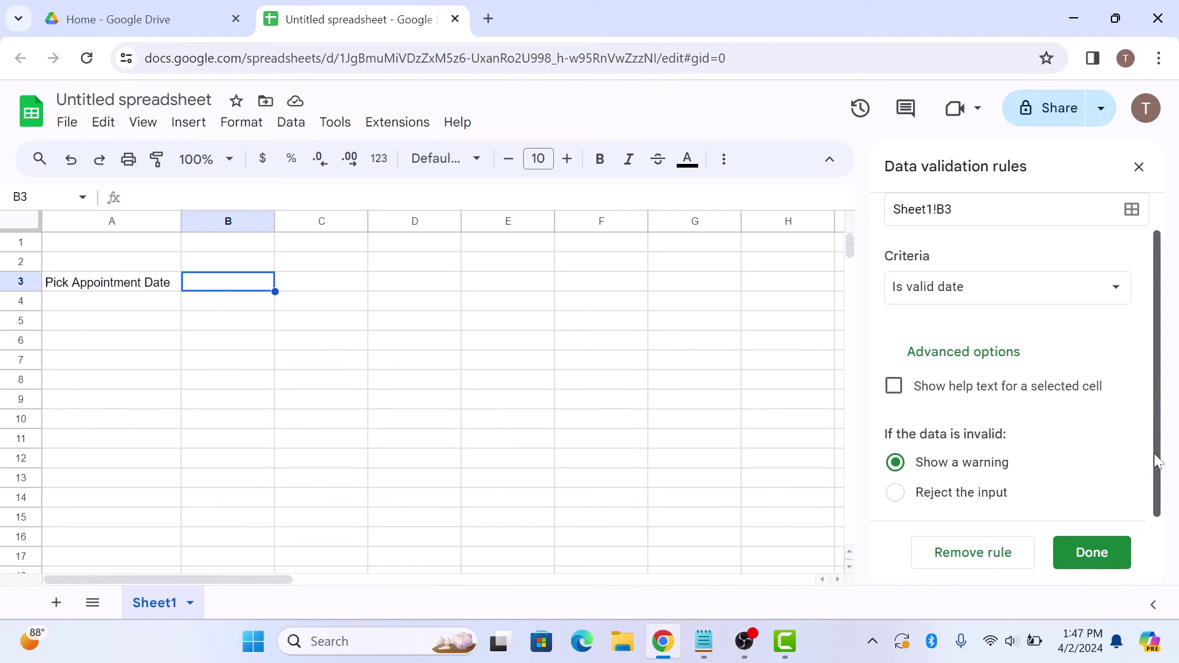
{"action": "left_click", "coordinate": [900, 499]}
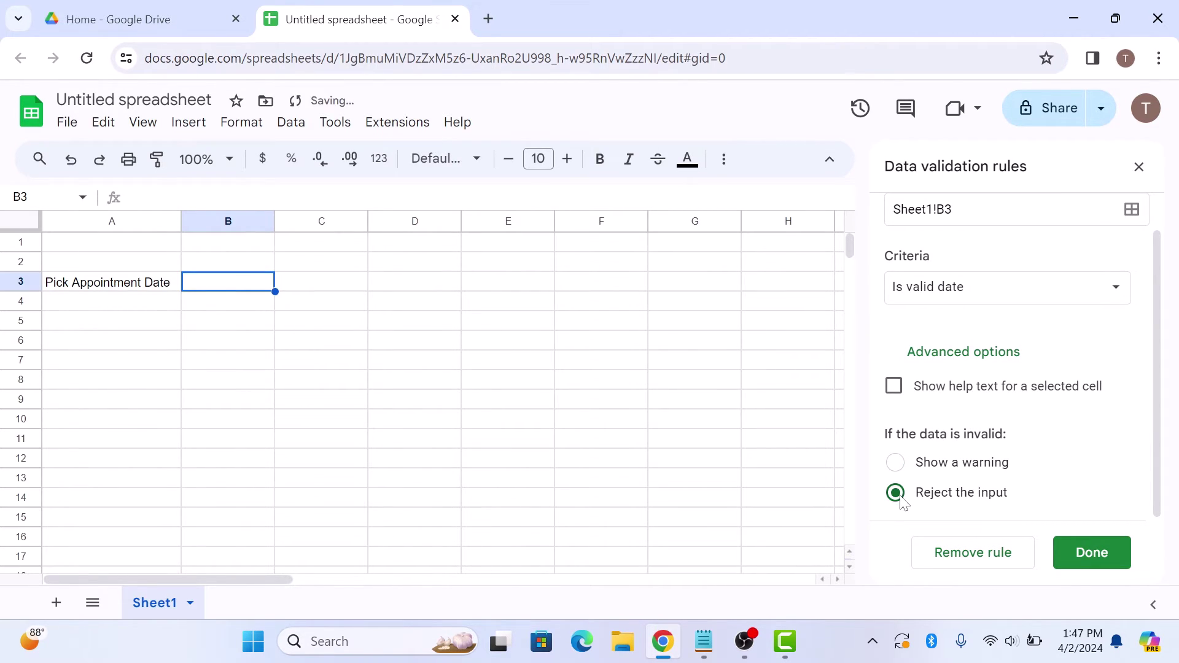
{"action": "left_click", "coordinate": [1111, 562]}
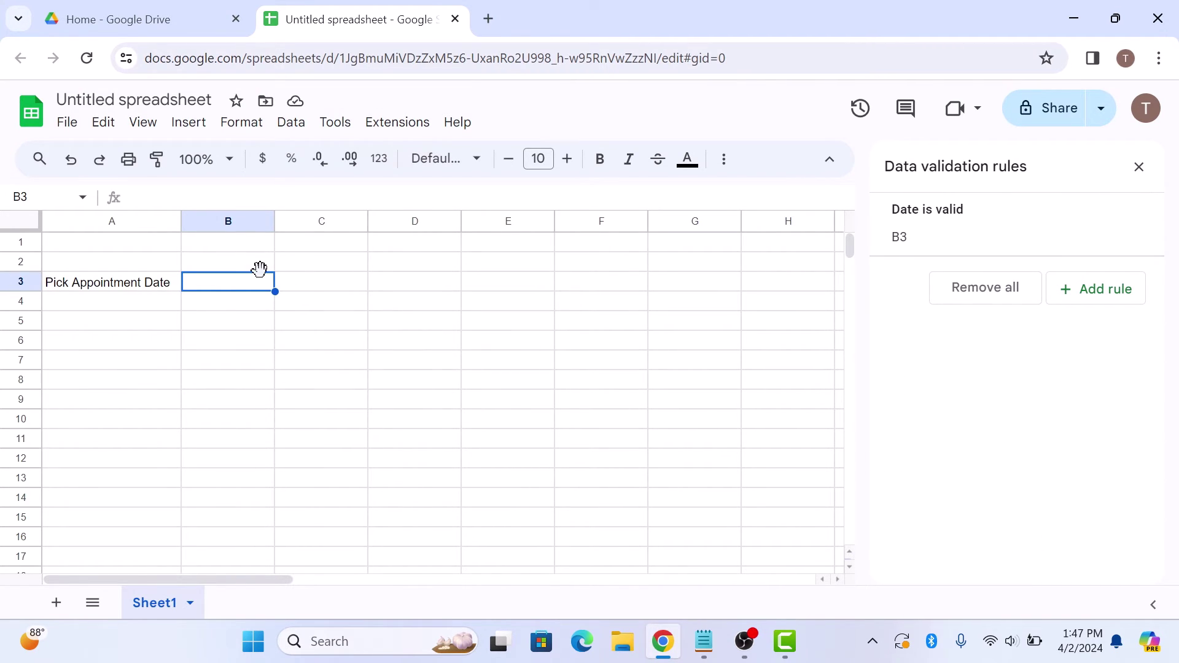
Pick April 1, 2024 for B3 from its calendar pop-up
{"action": "double_click", "coordinate": [258, 289]}
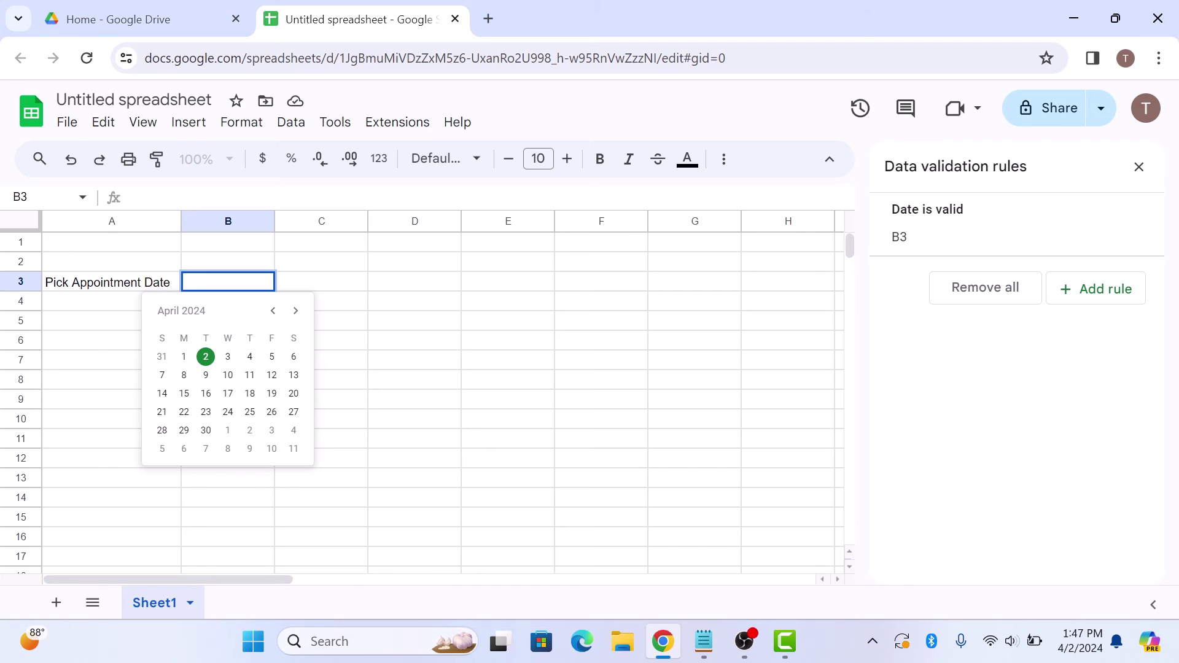
{"action": "left_click", "coordinate": [183, 357]}
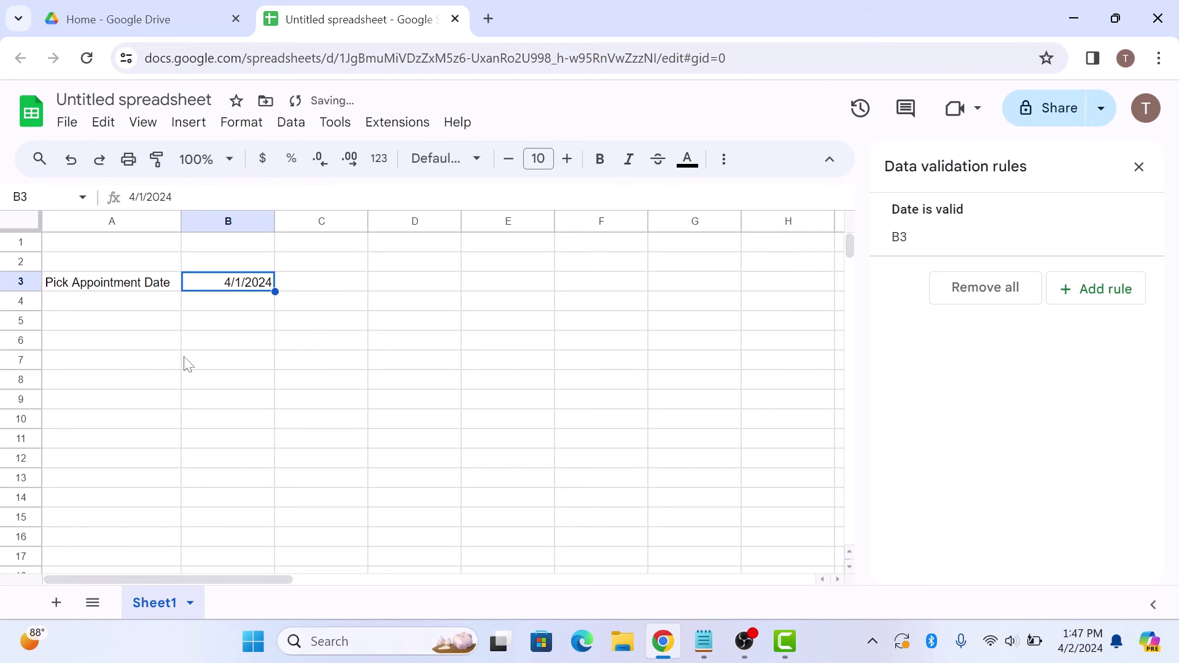